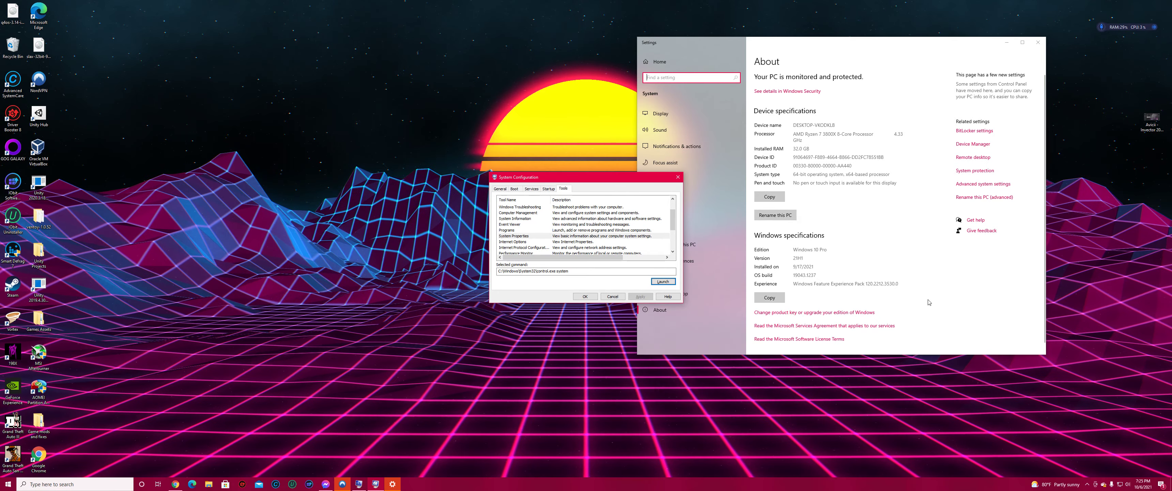
- Look over the PC specifications on the About page and the System Configuration tools list, and close System Configuration
scroll(831, 247, "down", 1)
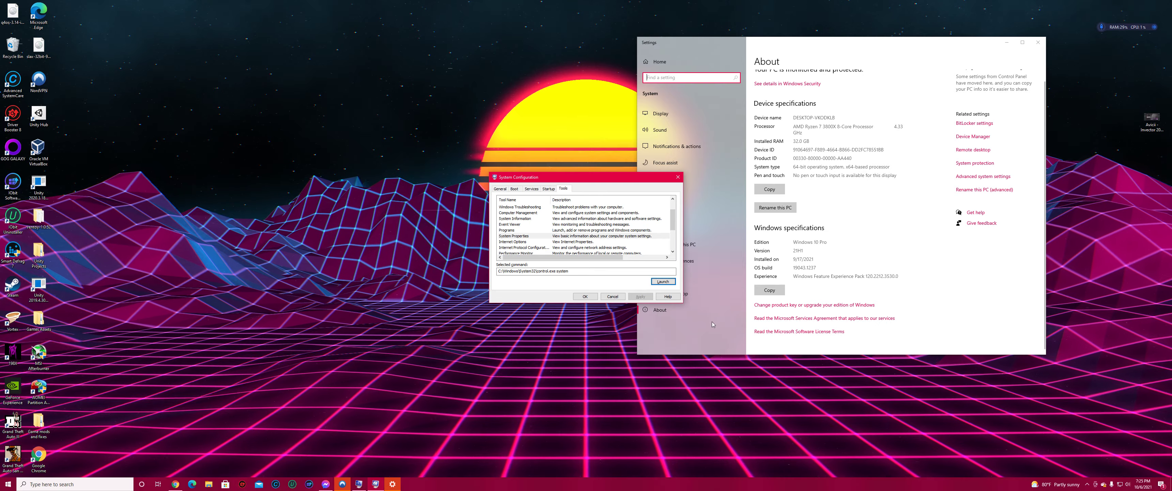
scroll(571, 237, "down", 1)
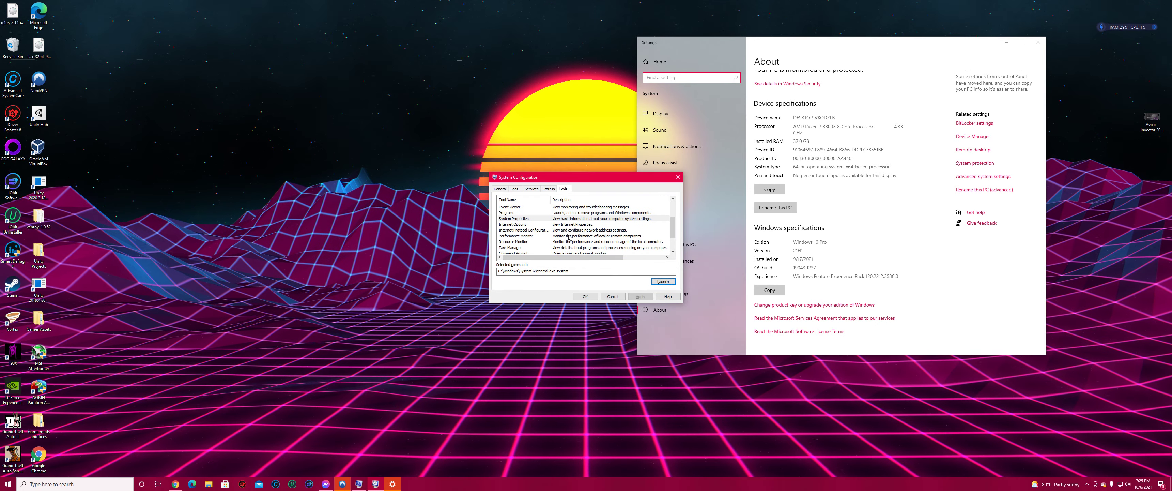
left_click(678, 177)
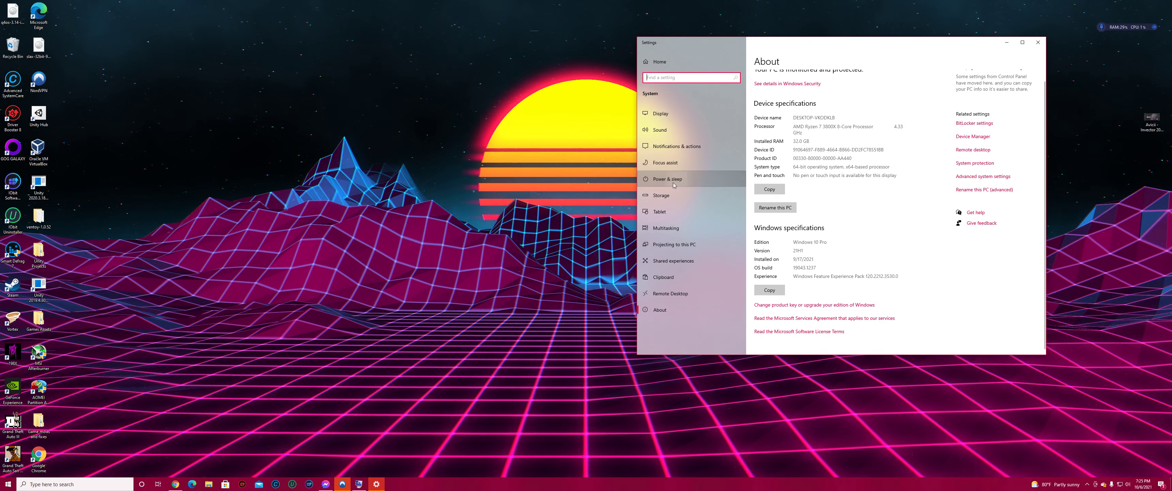
left_click(669, 179)
- Search for the Run app and use it to launch Command Prompt with cmd
left_click(123, 483)
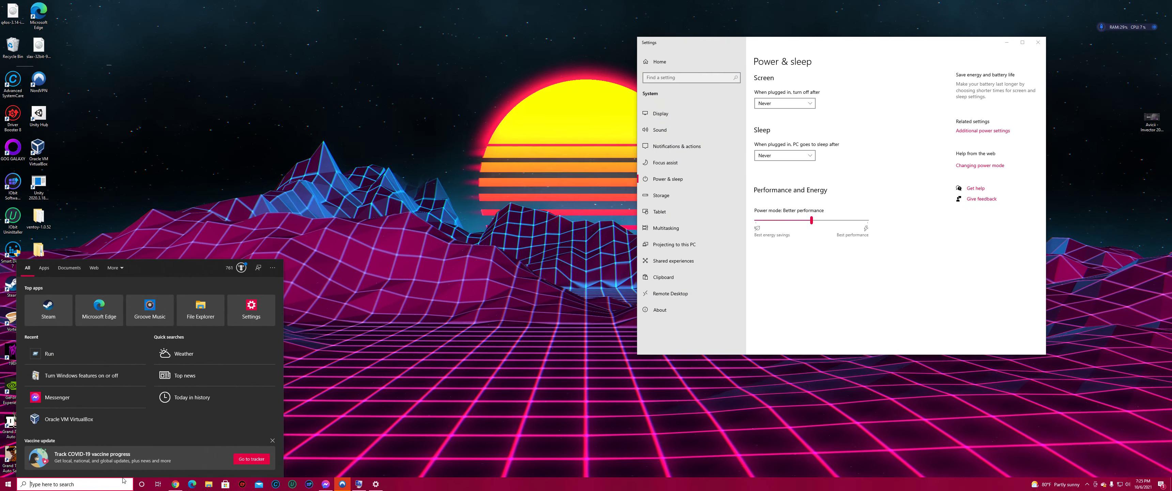
type("run")
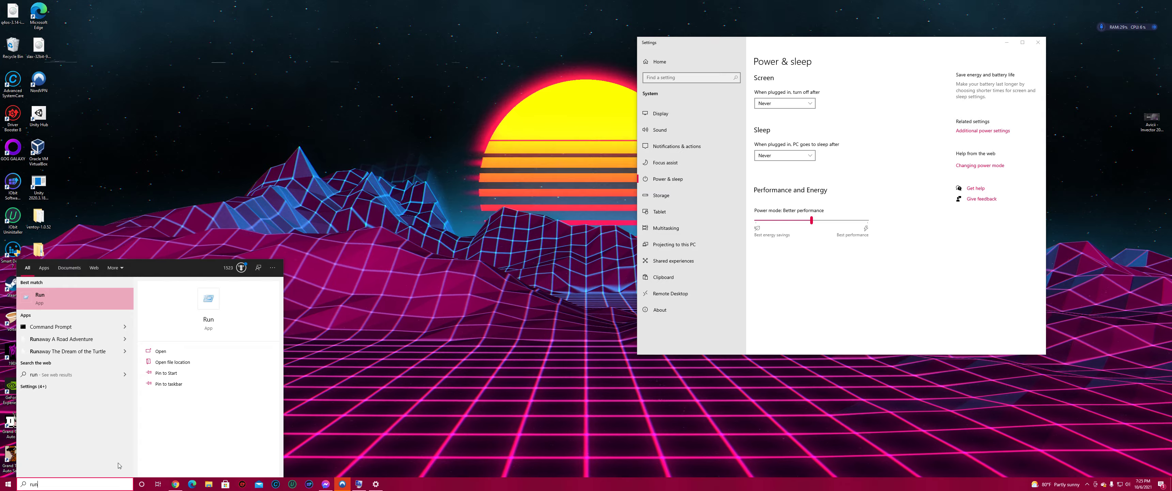
left_click(103, 304)
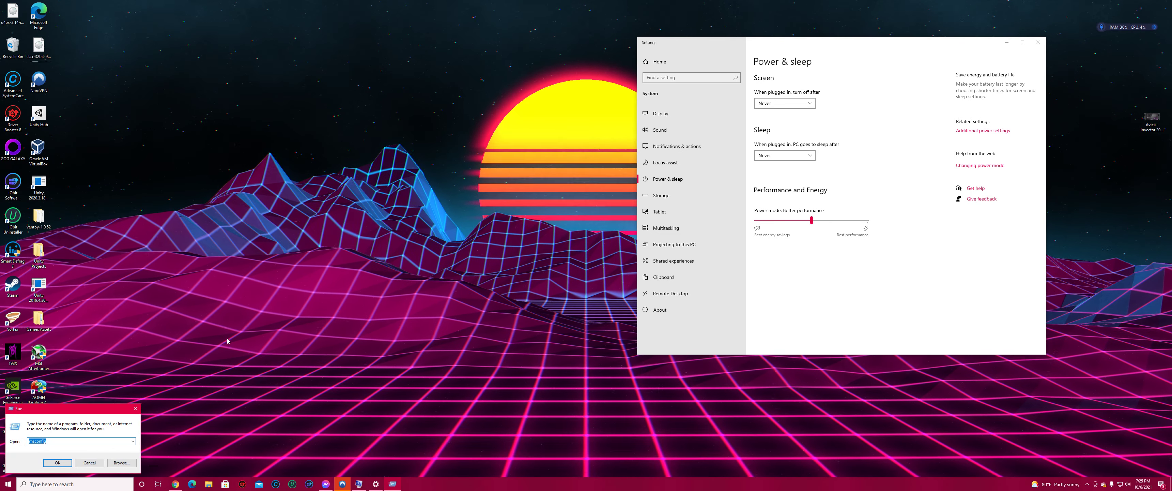
type("cmd")
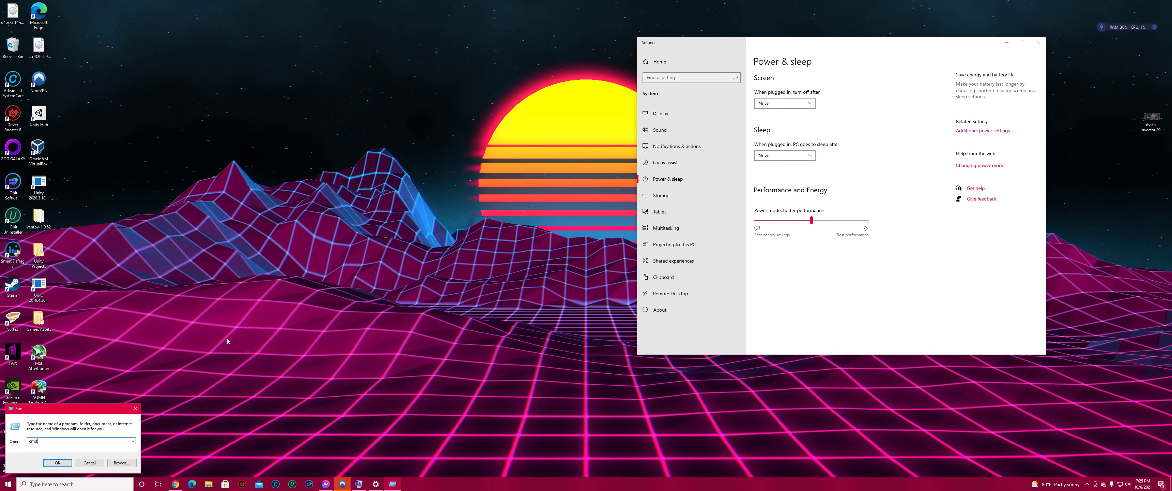
key("Return")
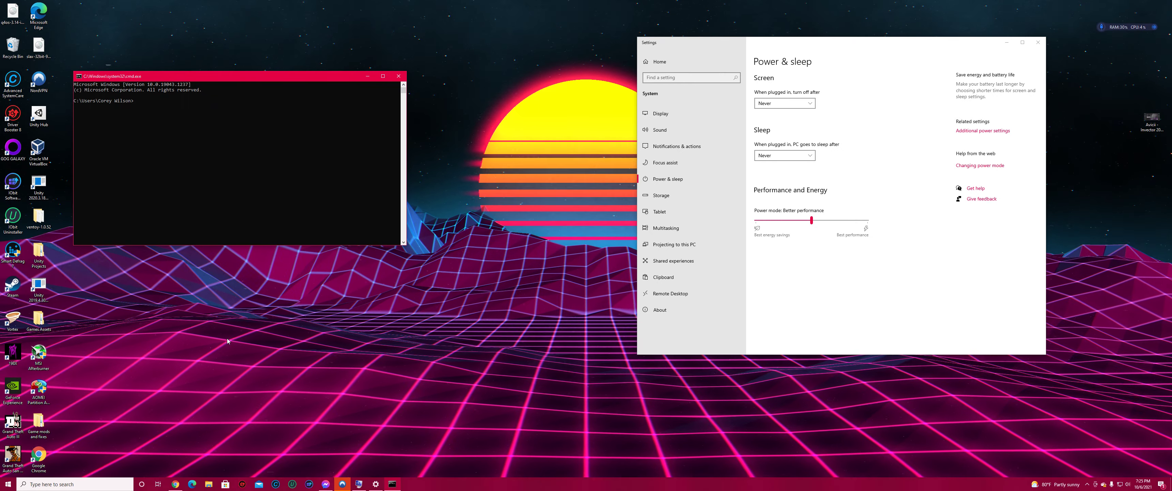
- Run the systeminfo command in Command Prompt
type("sys")
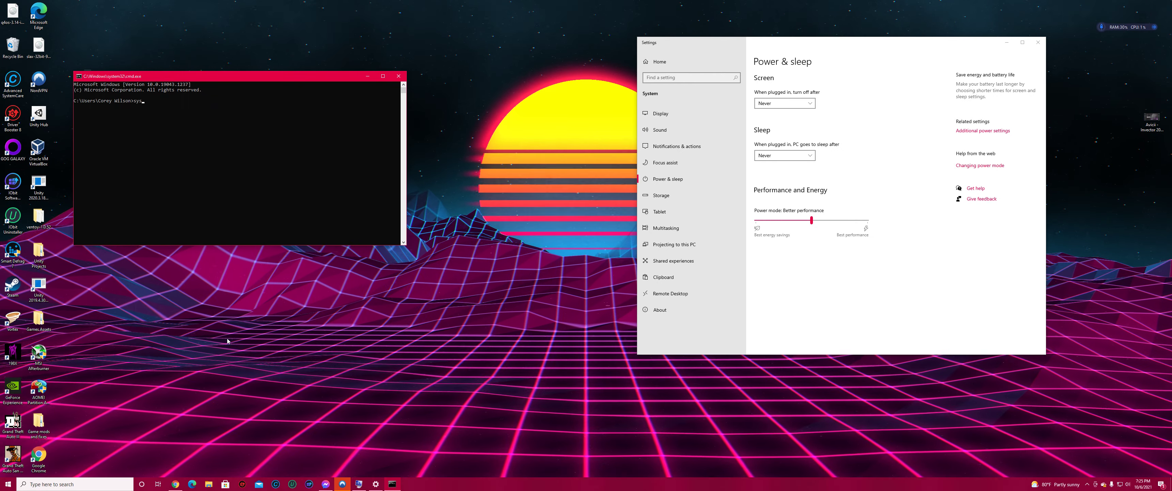
type("temin")
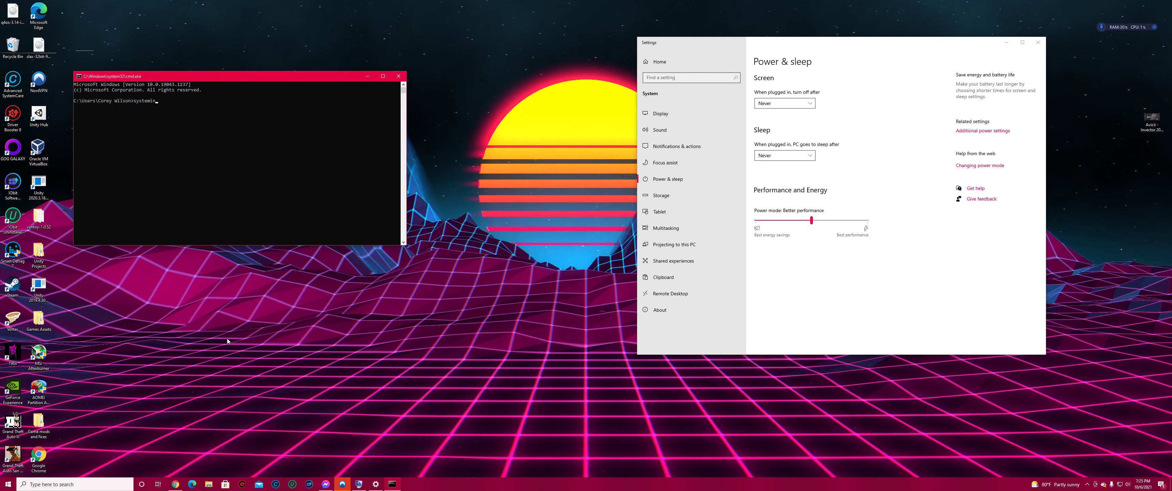
type("fo")
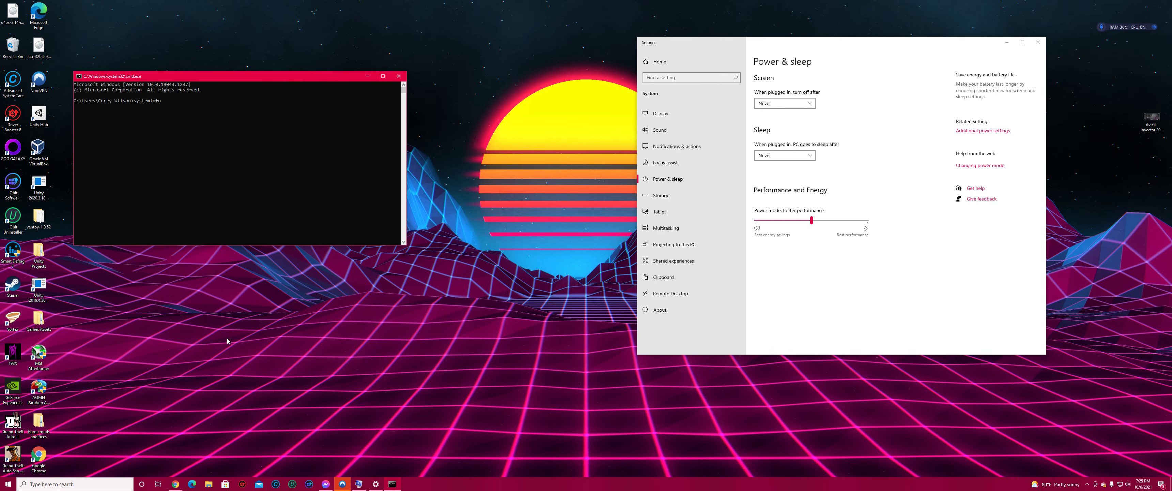
key("Return")
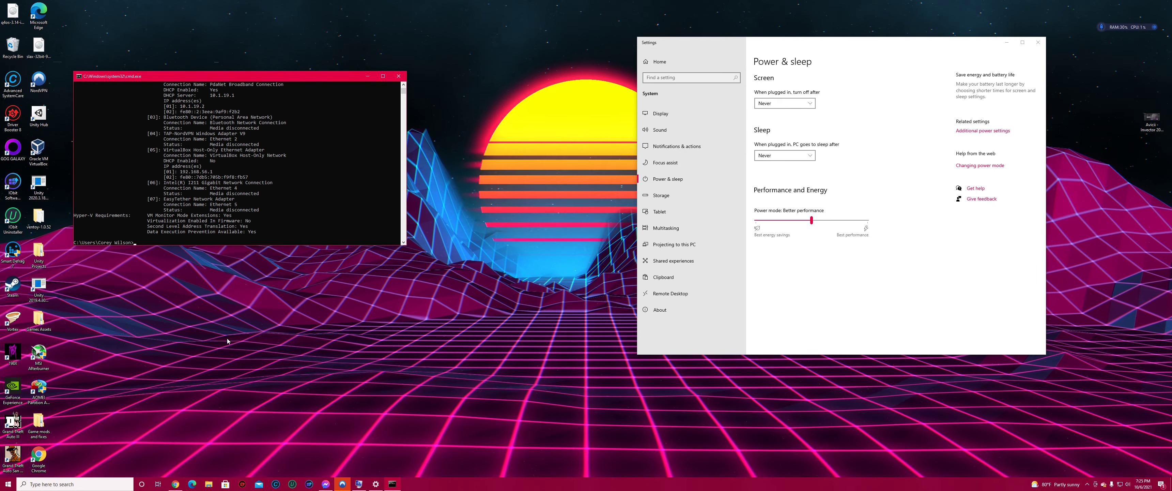
- Examine the systeminfo output from the host and OS details through memory, network cards and Hyper-V requirements, and close Command Prompt
scroll(300, 211, "up", 2)
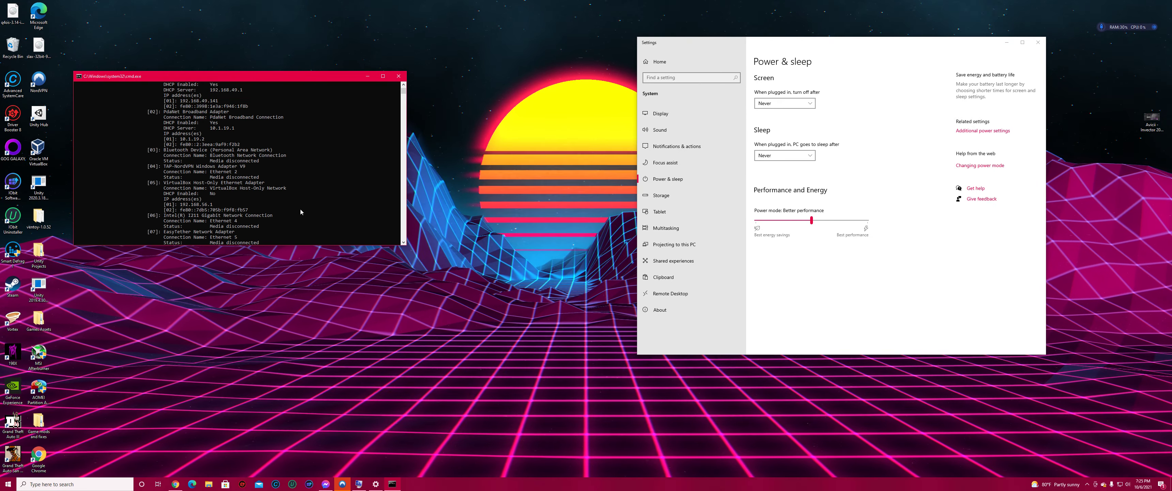
scroll(302, 209, "up", 12)
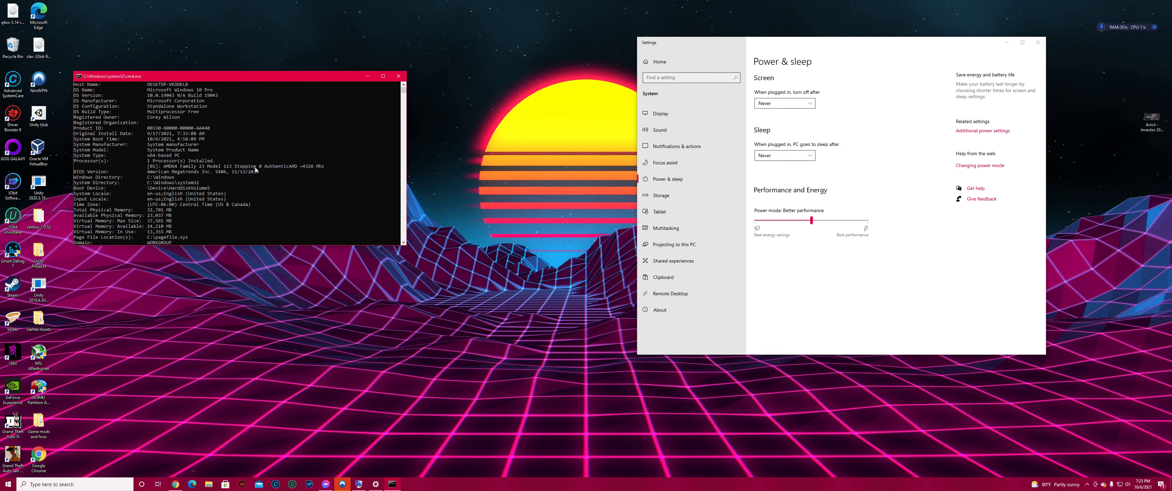
scroll(255, 170, "down", 1)
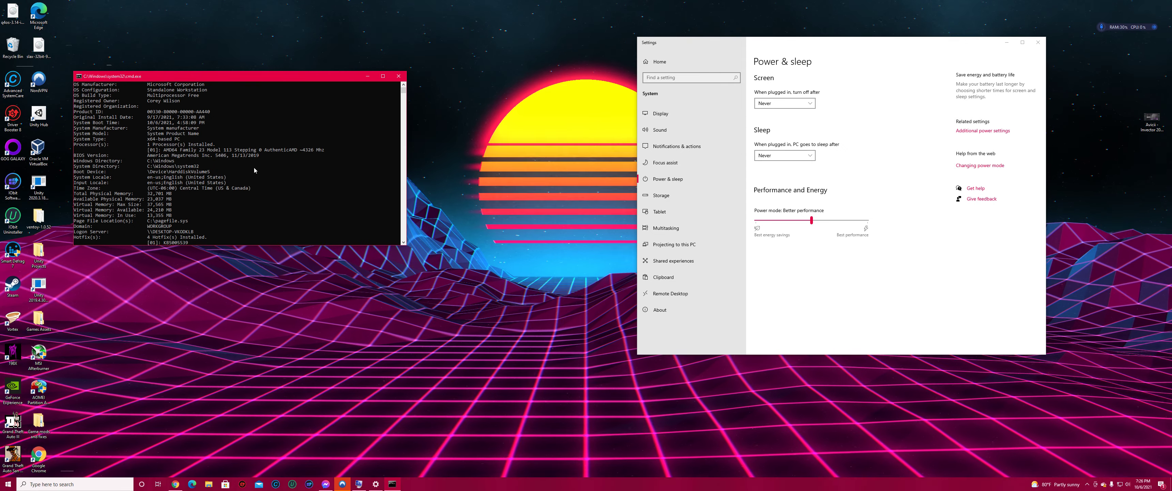
scroll(236, 177, "down", 1)
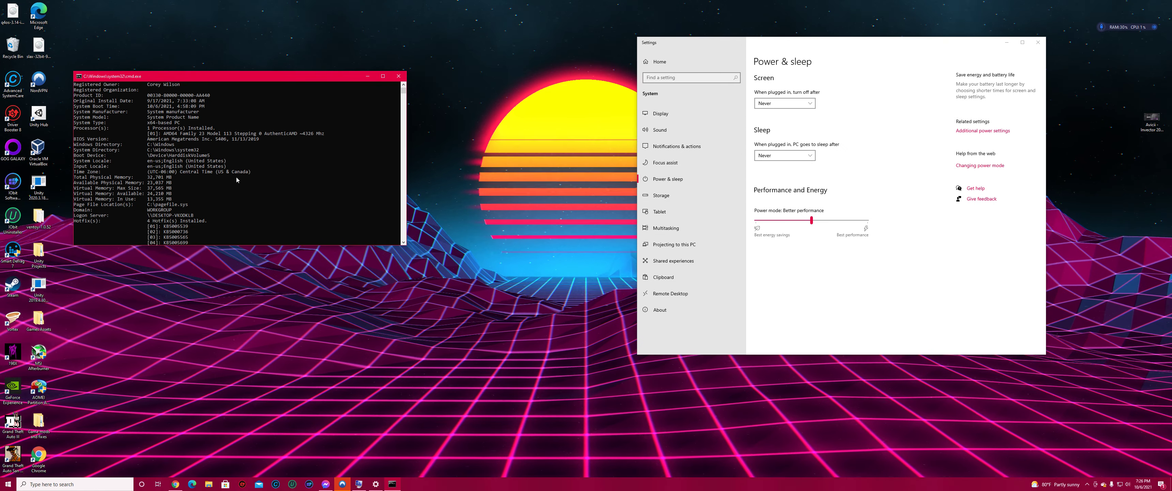
scroll(236, 179, "down", 6)
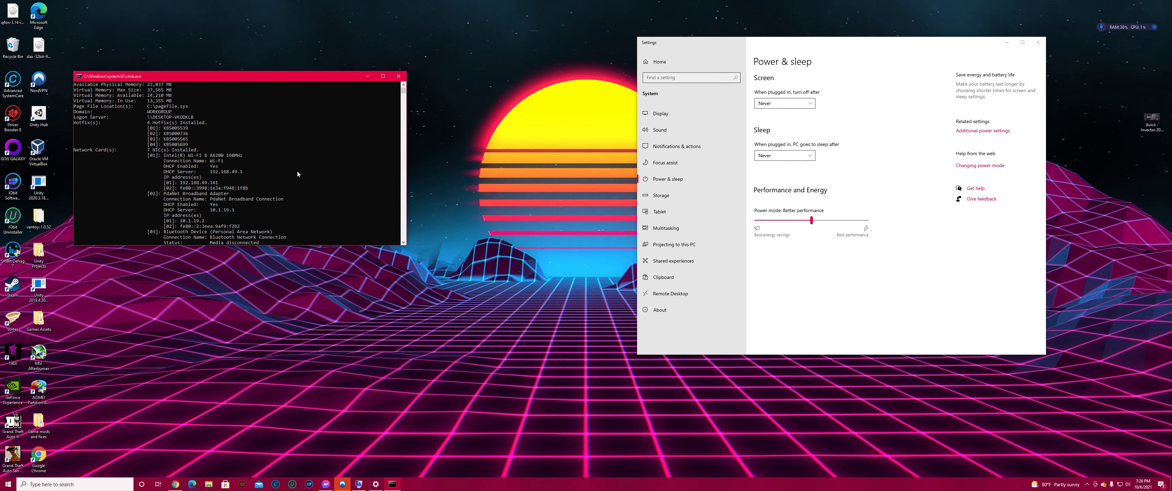
scroll(288, 157, "down", 3)
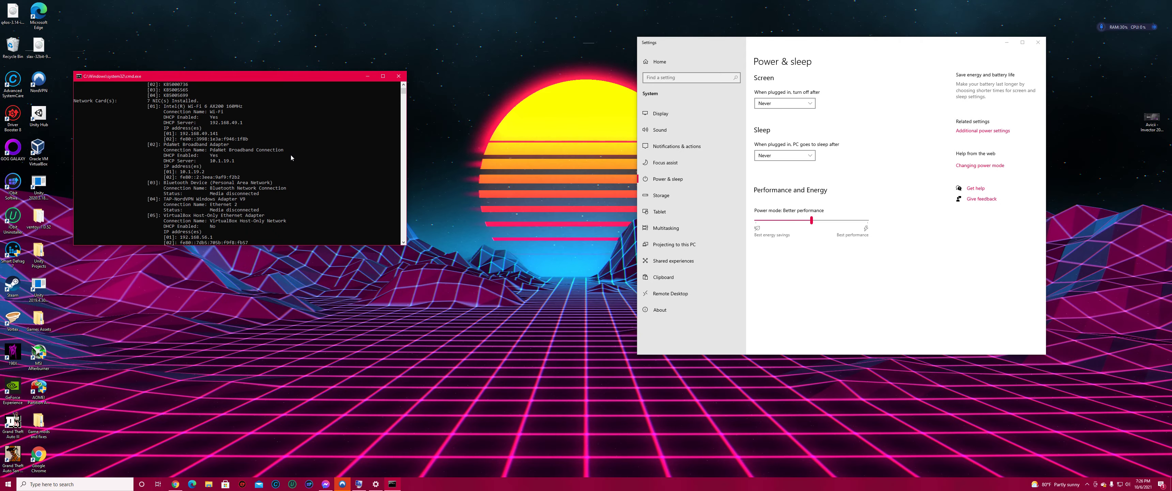
scroll(294, 162, "down", 2)
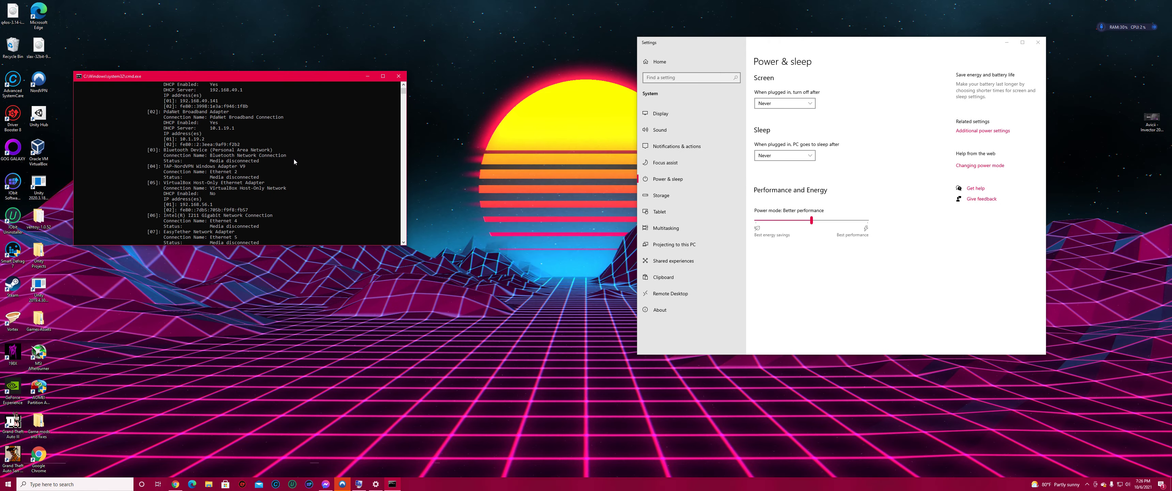
scroll(294, 162, "down", 1)
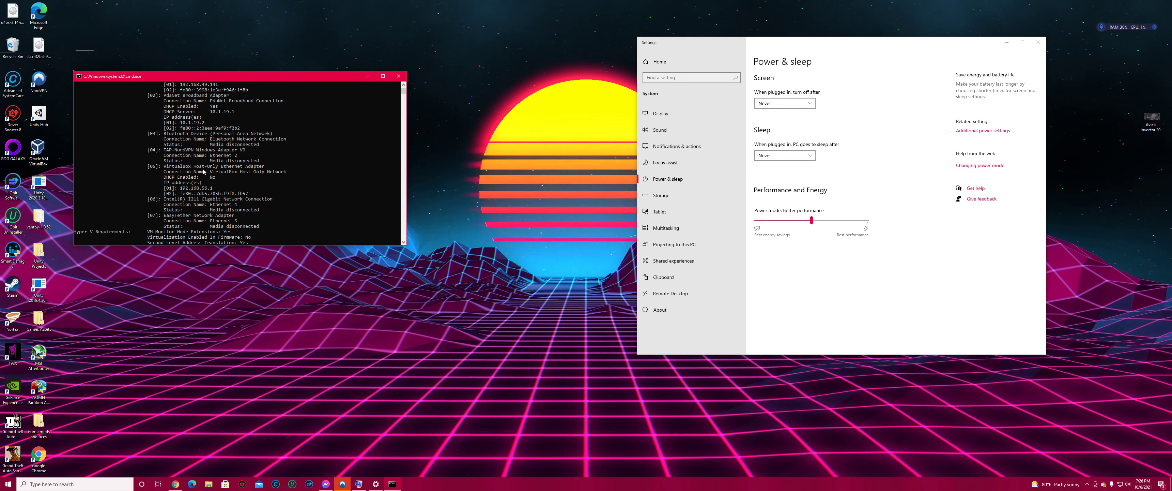
scroll(203, 172, "down", 2)
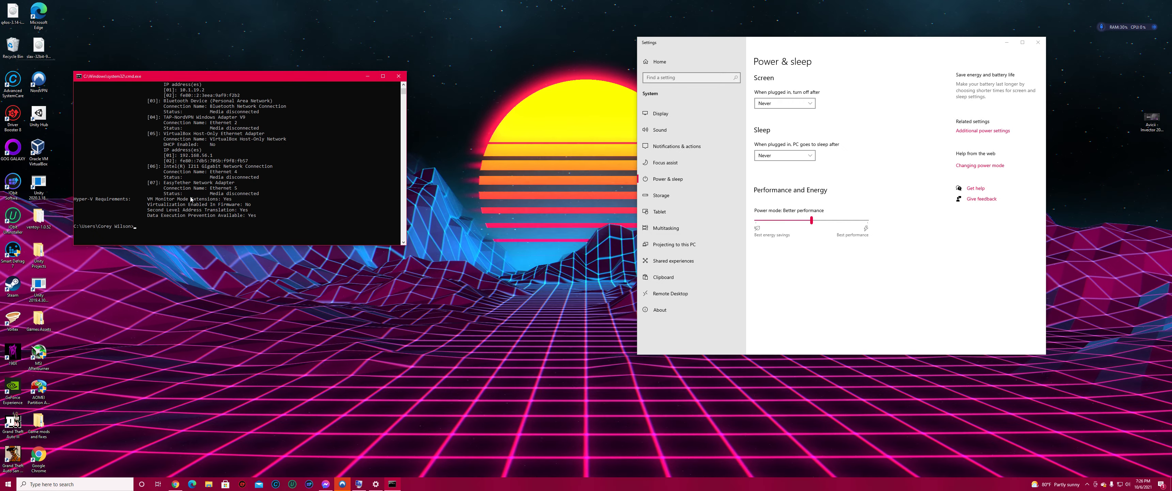
scroll(240, 180, "down", 10)
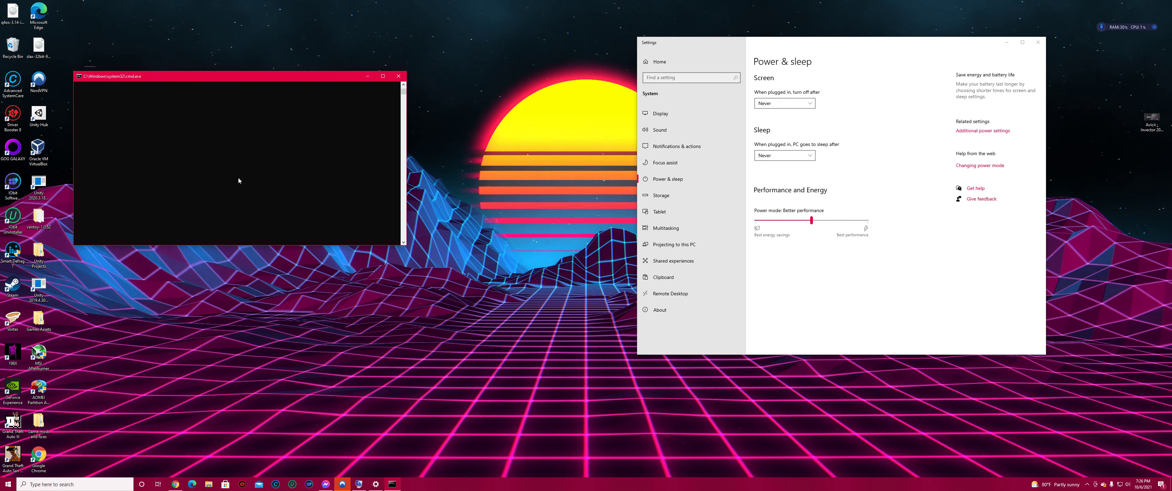
scroll(239, 180, "up", 10)
left_click(398, 76)
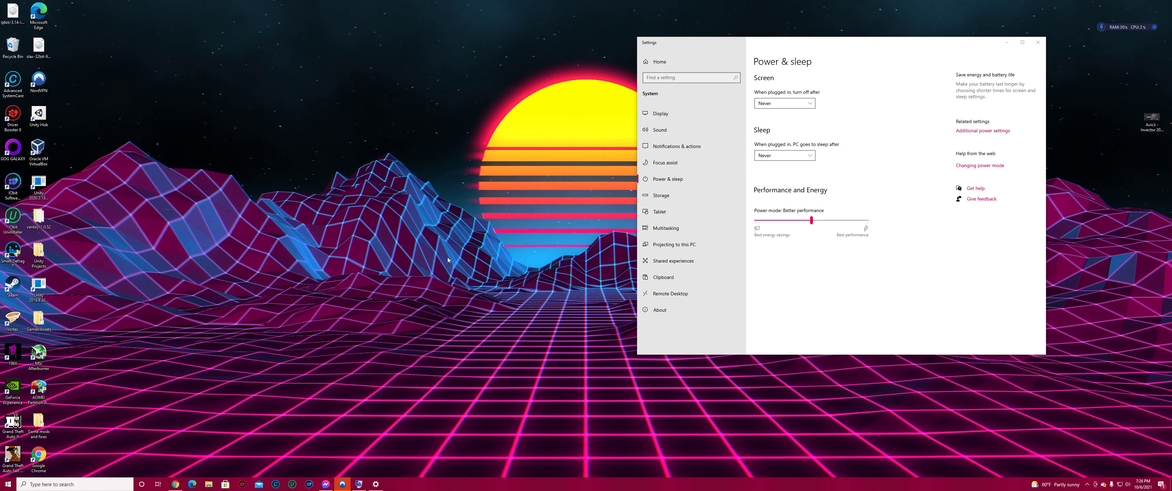
- Open AMD Catalyst Control Center from the desktop
left_click_drag(434, 404, 346, 225)
right_click(346, 225)
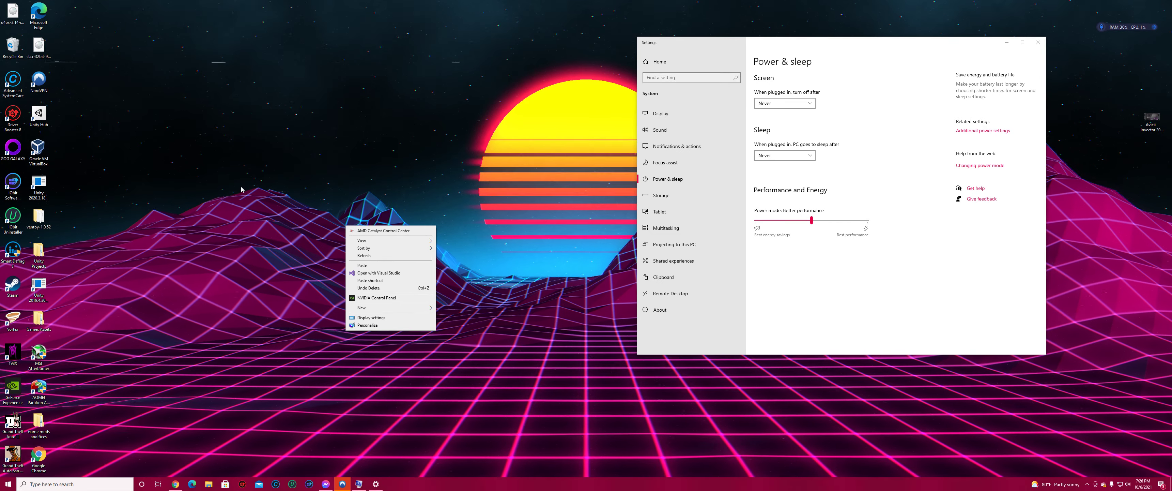
left_click(395, 233)
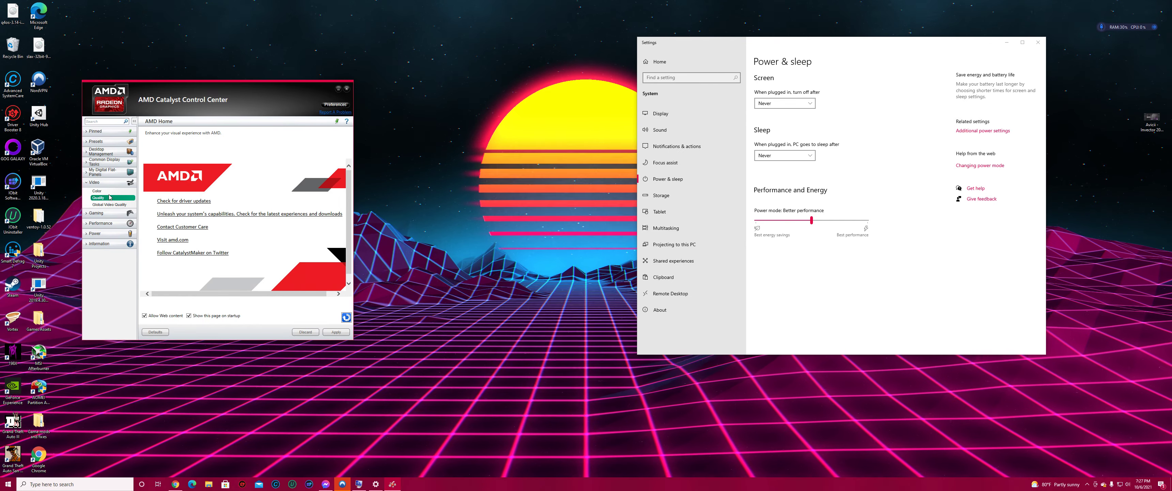
- Browse the video Color settings and the Gaming, Performance, Power and Information categories, and display the AMD Home page
left_click(108, 191)
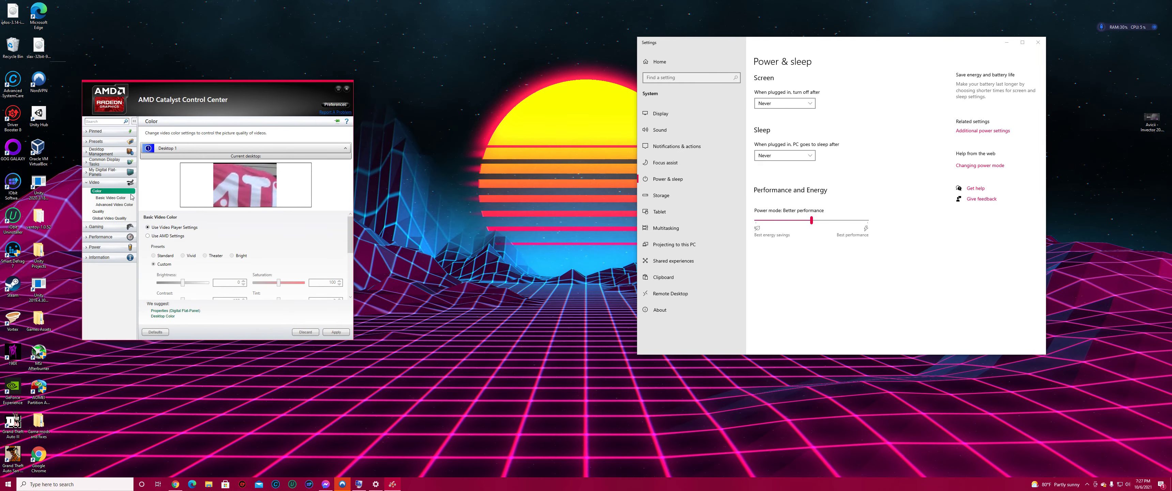
left_click(103, 227)
left_click(110, 244)
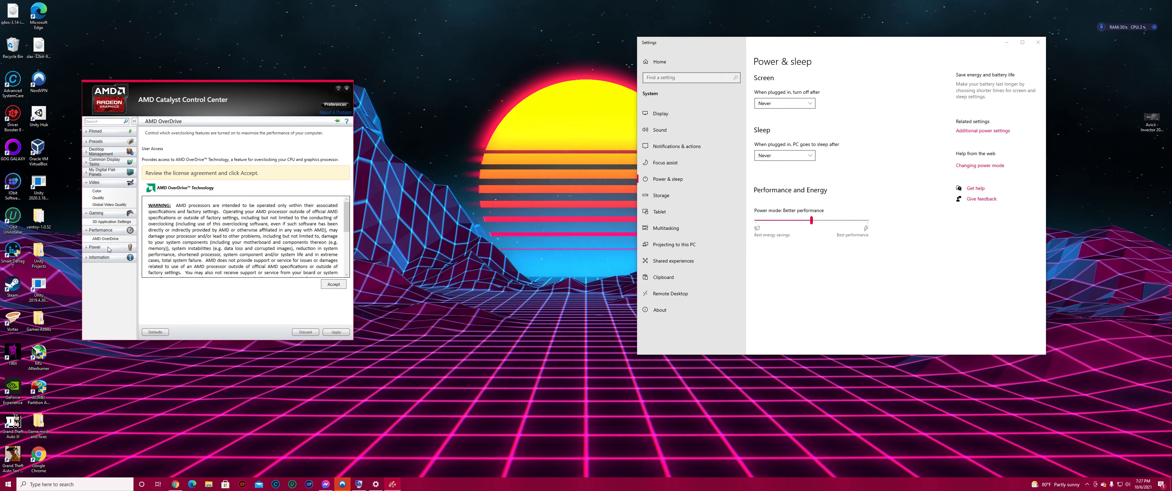
left_click(107, 247)
left_click(107, 271)
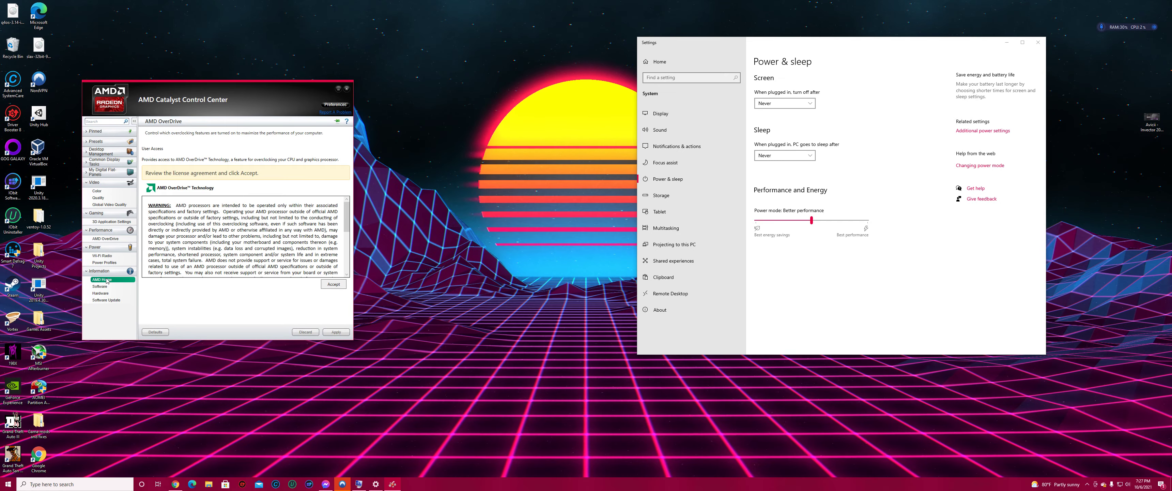
left_click(106, 280)
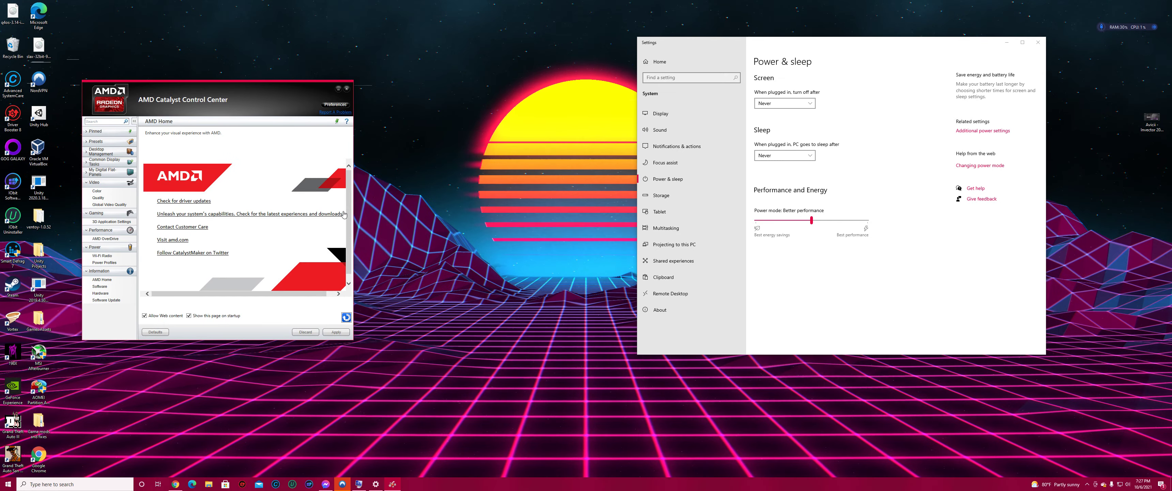
- Examine the graphics card's Hardware information page and close AMD Catalyst Control Center
left_click(110, 294)
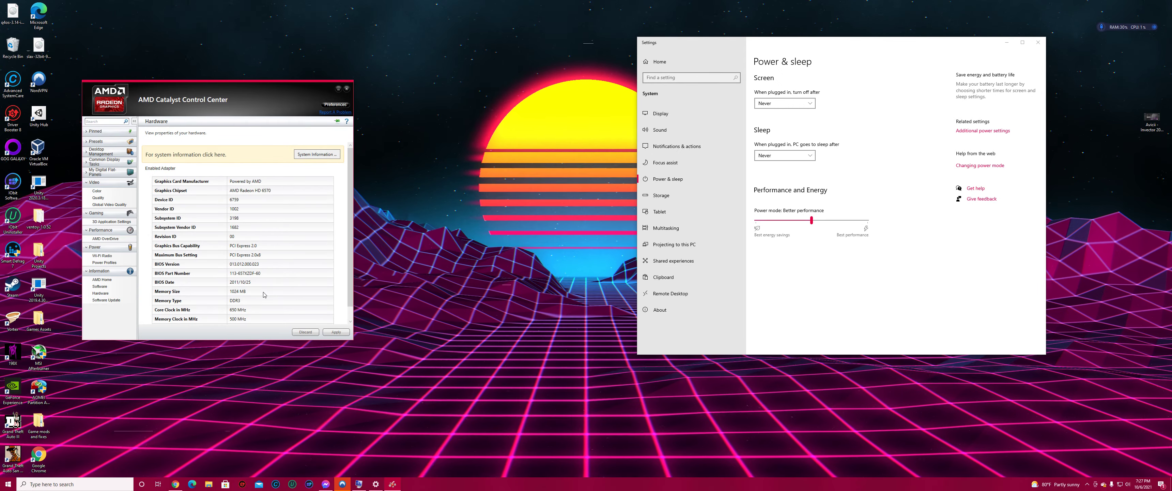
scroll(273, 226, "down", 1)
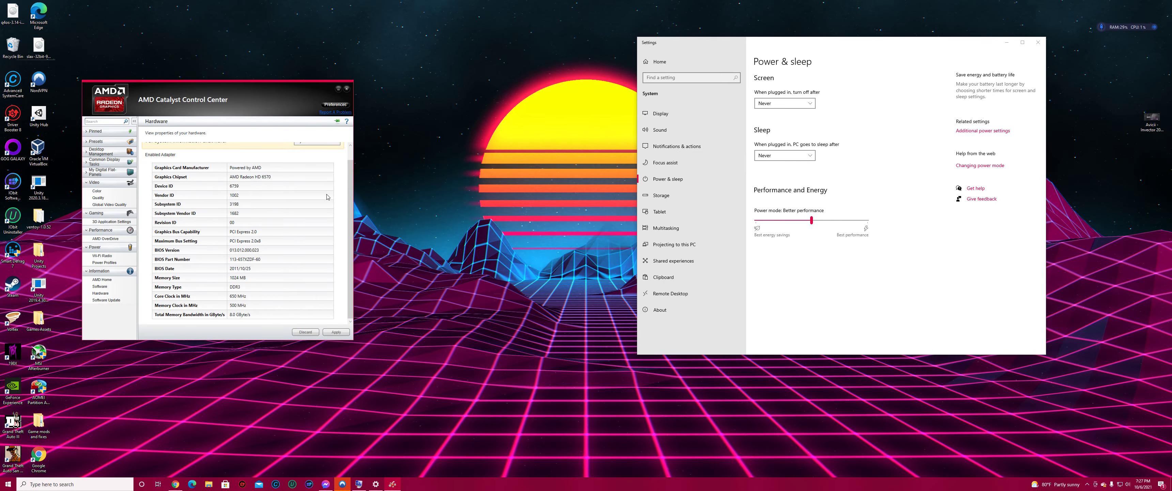
left_click(347, 89)
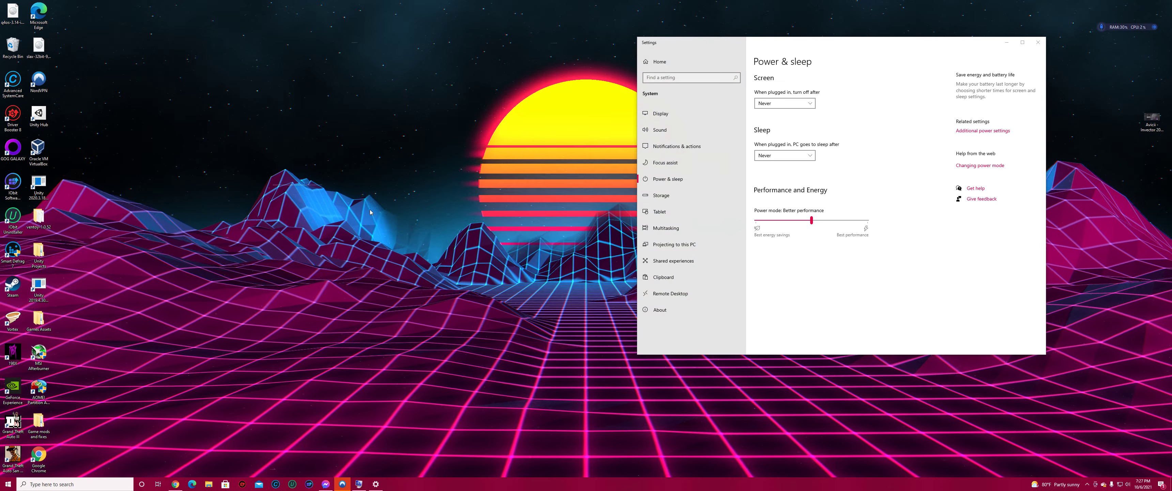
- Open NVIDIA Control Panel to examine the graphics card details in its System Information, and close it
right_click(366, 205)
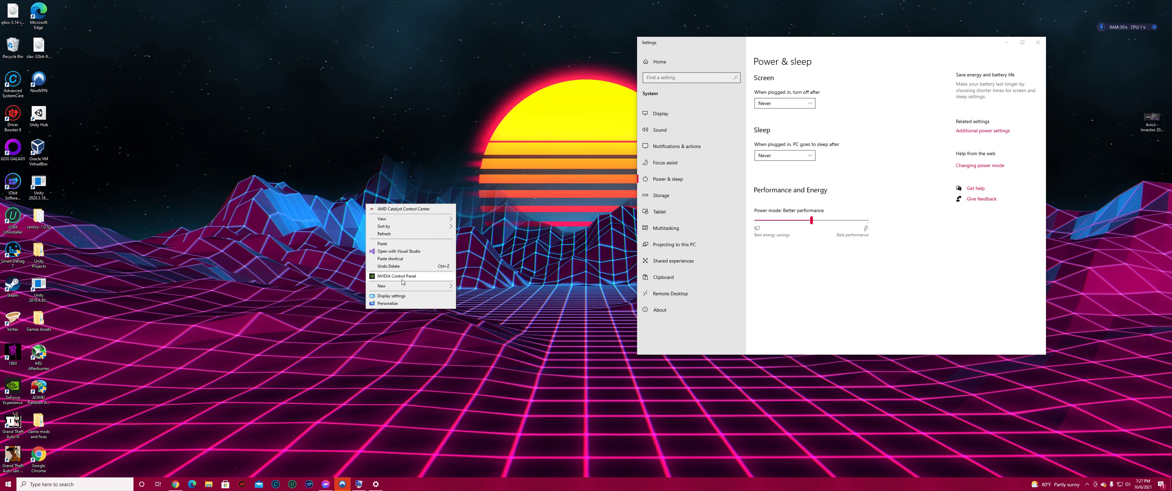
left_click(274, 252)
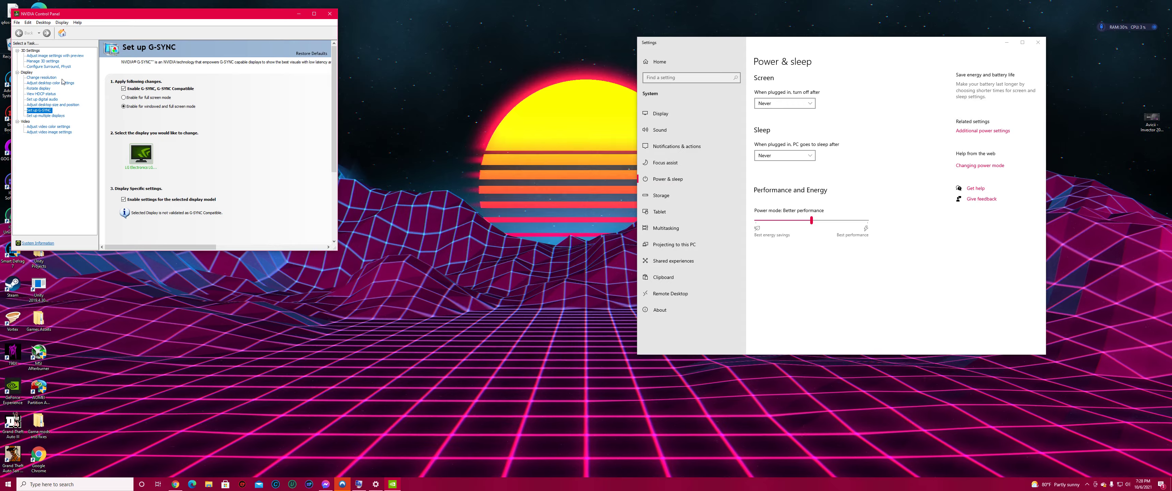
key("alt+Tab")
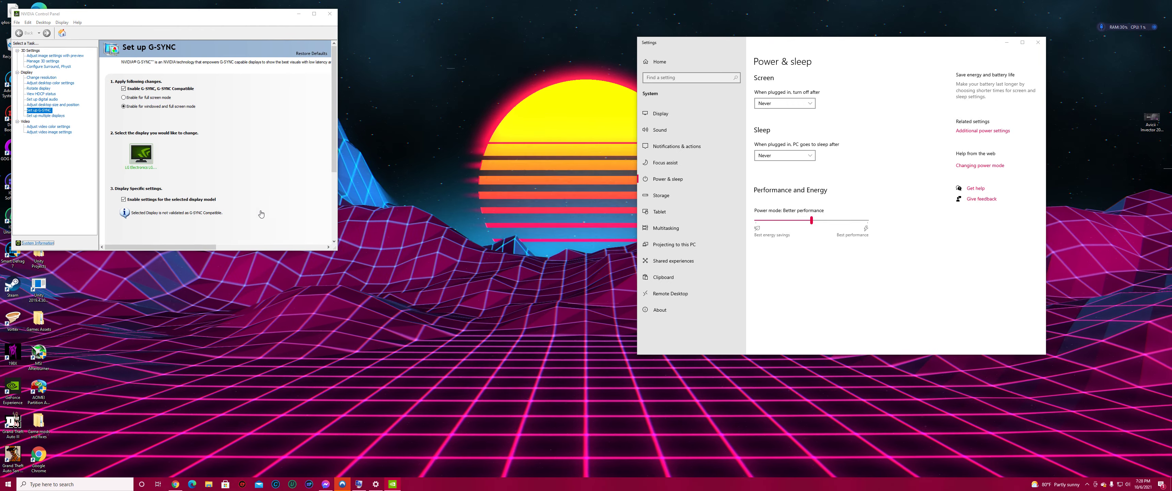
key("Return")
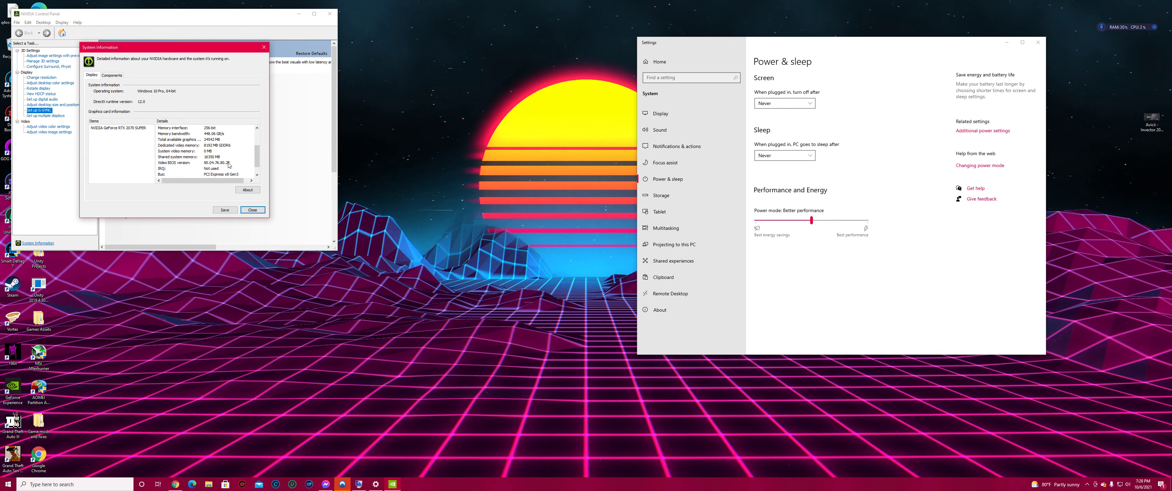
left_click(253, 210)
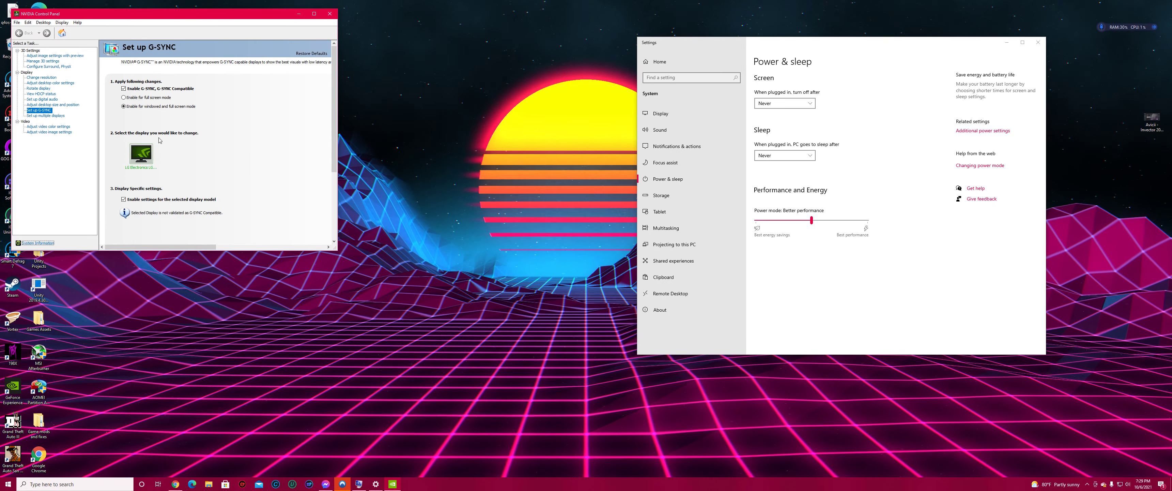
left_click(330, 13)
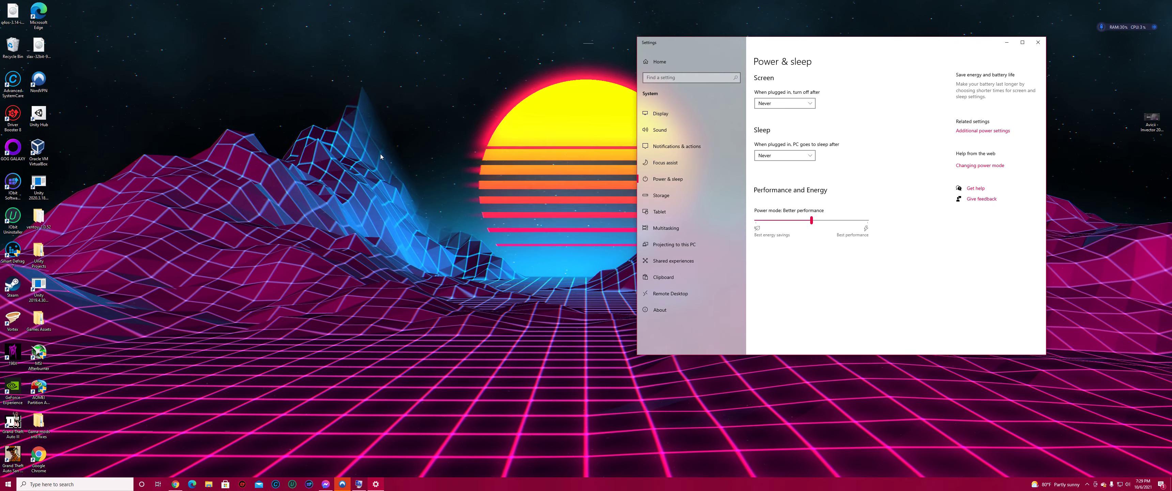